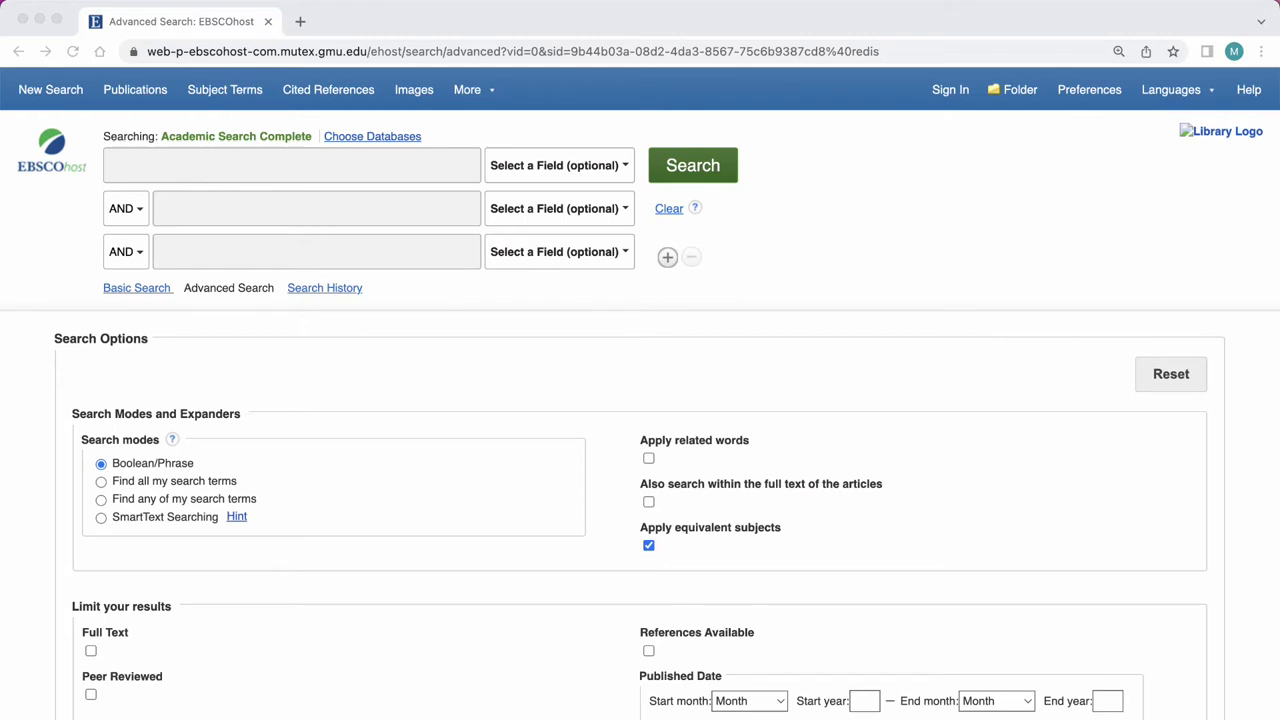
# - Search for music AND well-being AND the suggested phrase "undergraduate students or college students or university students"
pyautogui.click(308, 160)
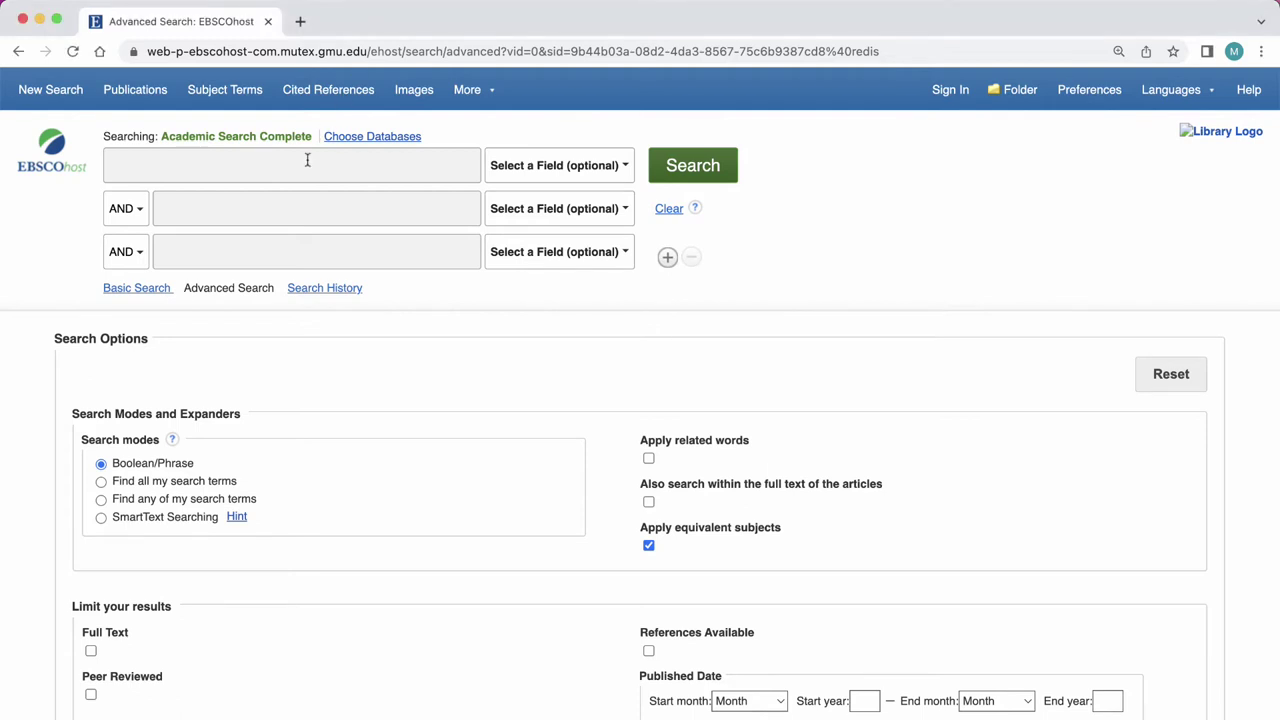
pyautogui.write('music')
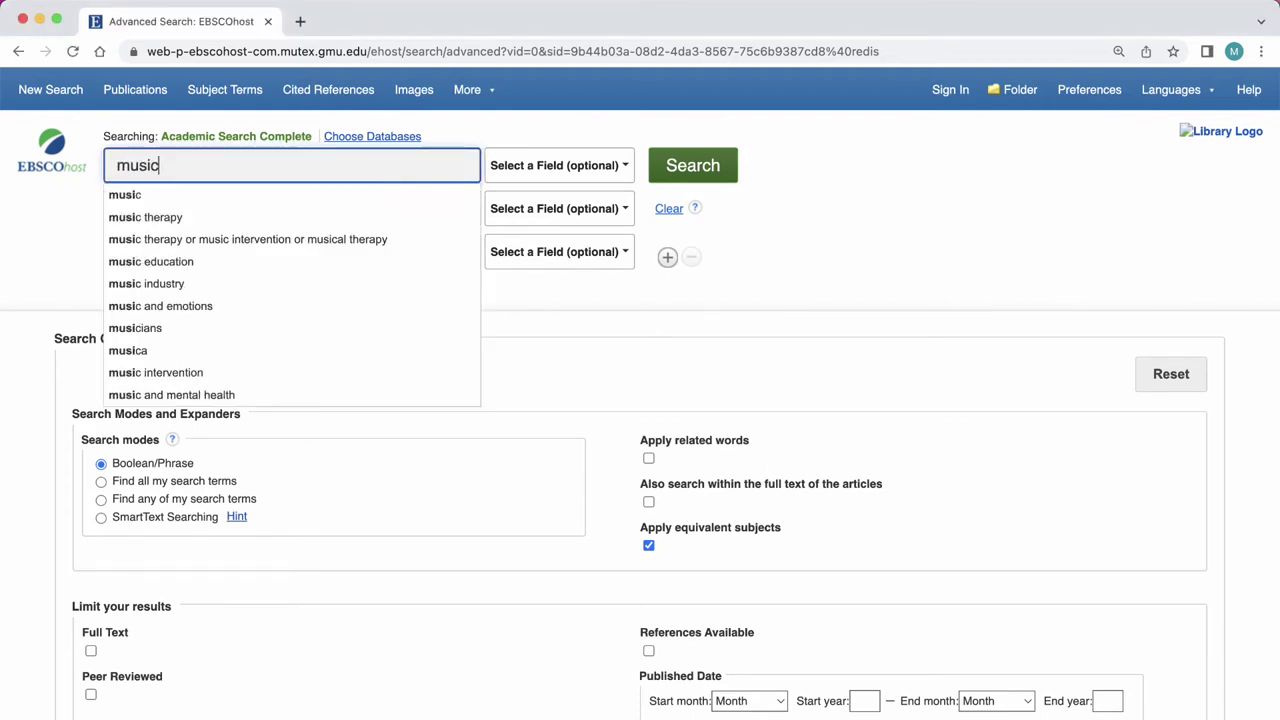
pyautogui.click(233, 202)
pyautogui.write('well-')
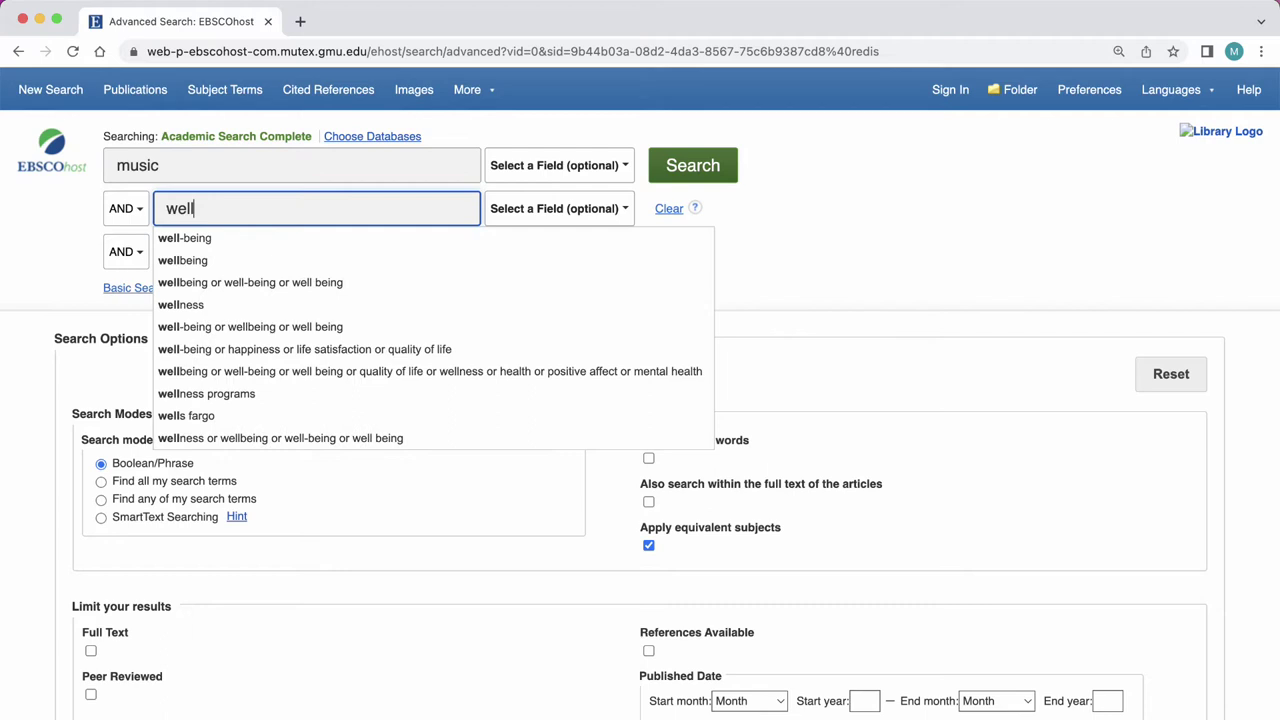
pyautogui.click(212, 239)
pyautogui.click(202, 253)
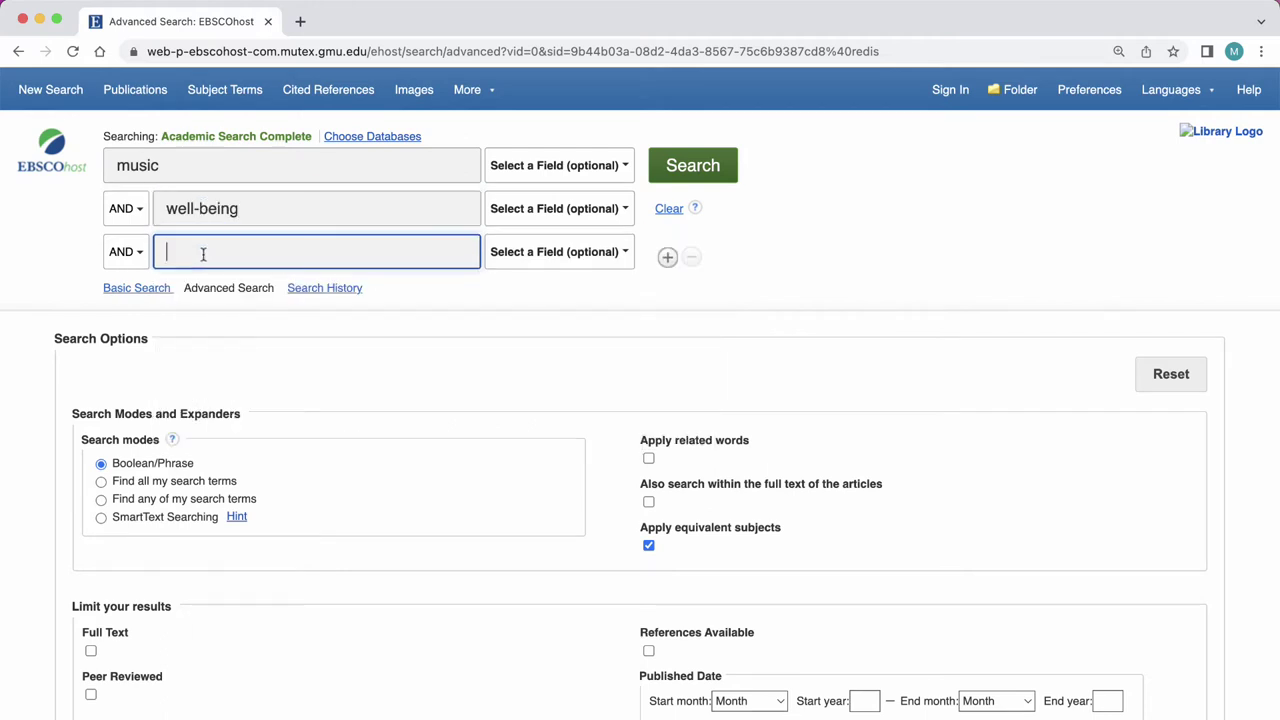
pyautogui.write('undergra')
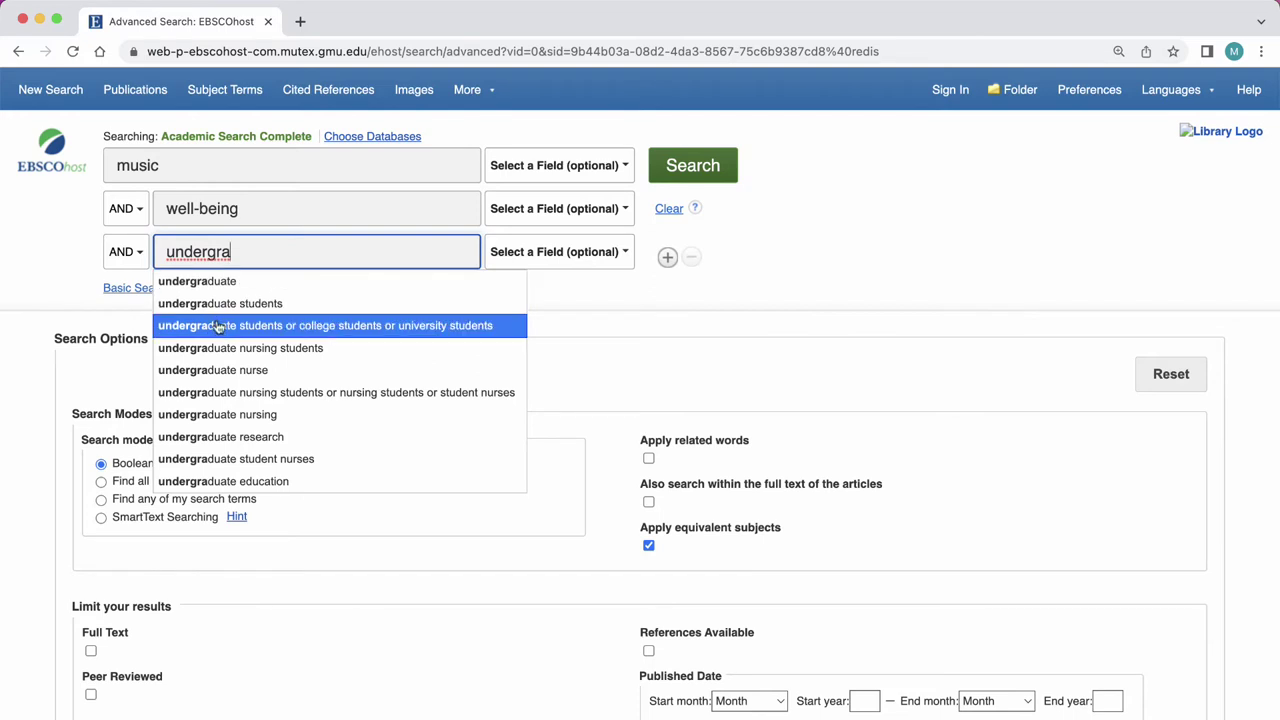
pyautogui.click(218, 327)
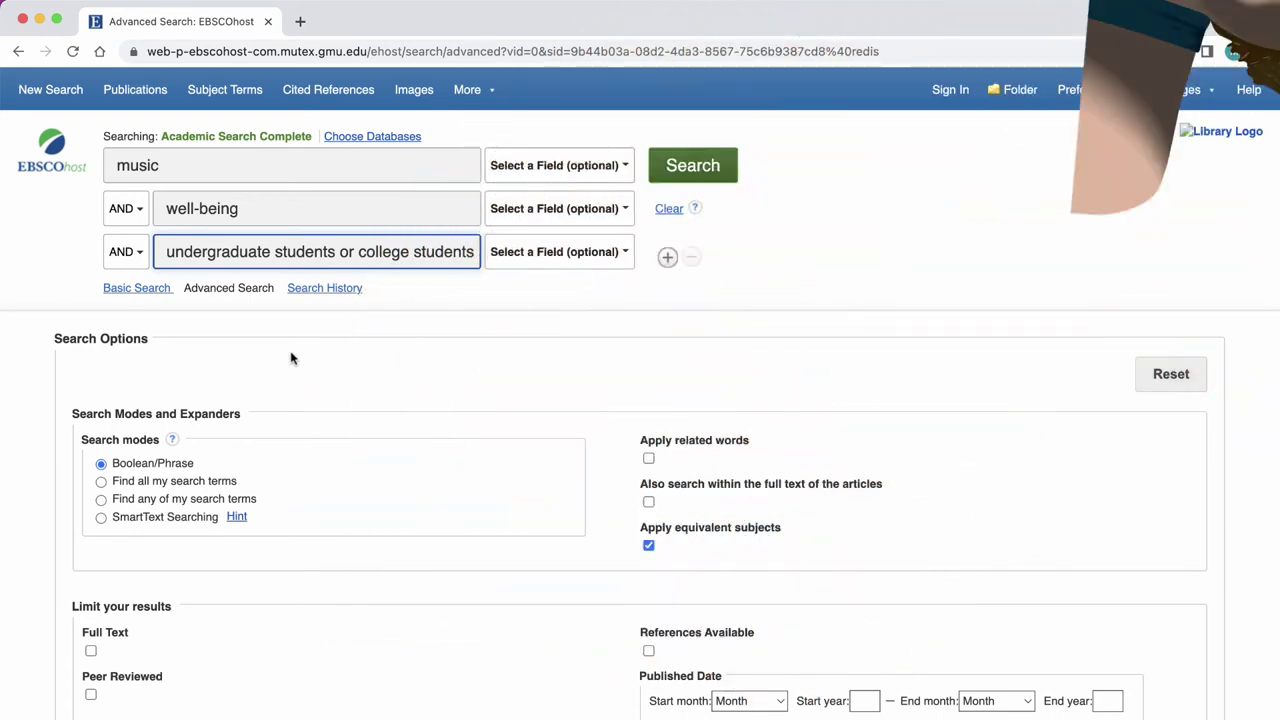
pyautogui.click(680, 176)
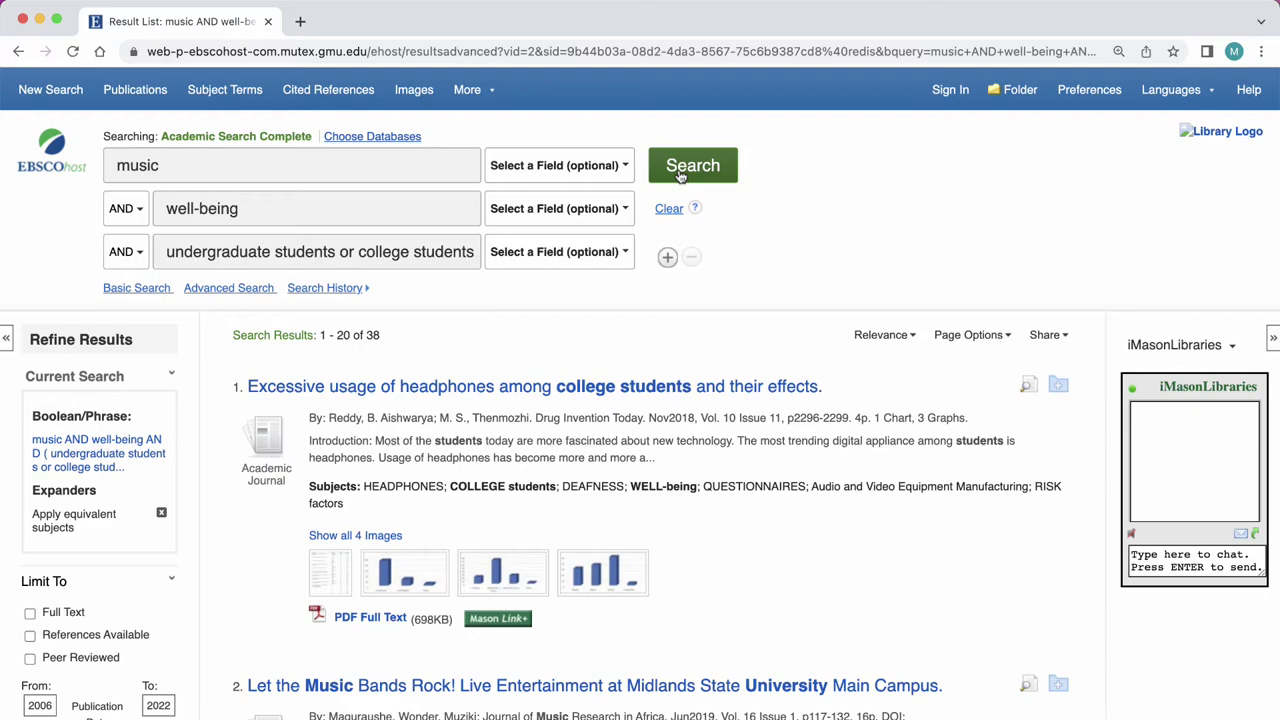
# - Look over the results, then narrow the search by adding a fourth AND row with "united states" and rerunning it
pyautogui.scroll(-3, 903, 457)
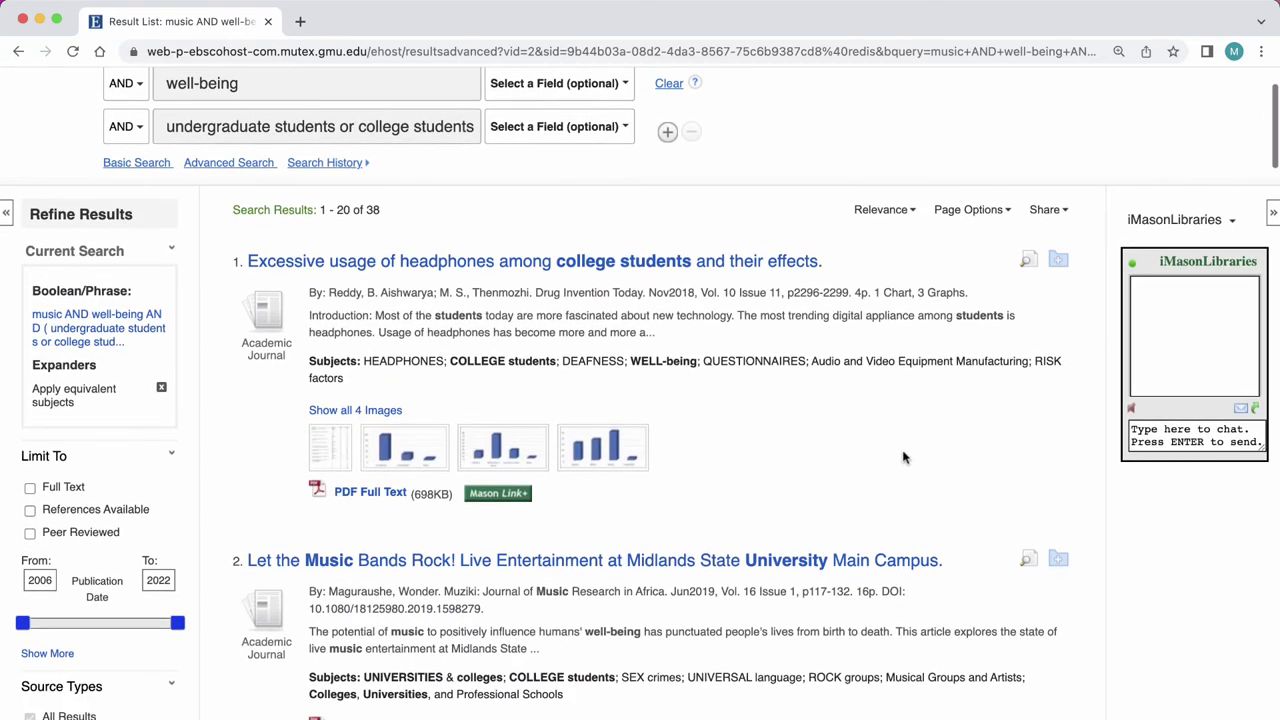
pyautogui.scroll(-4, 955, 450)
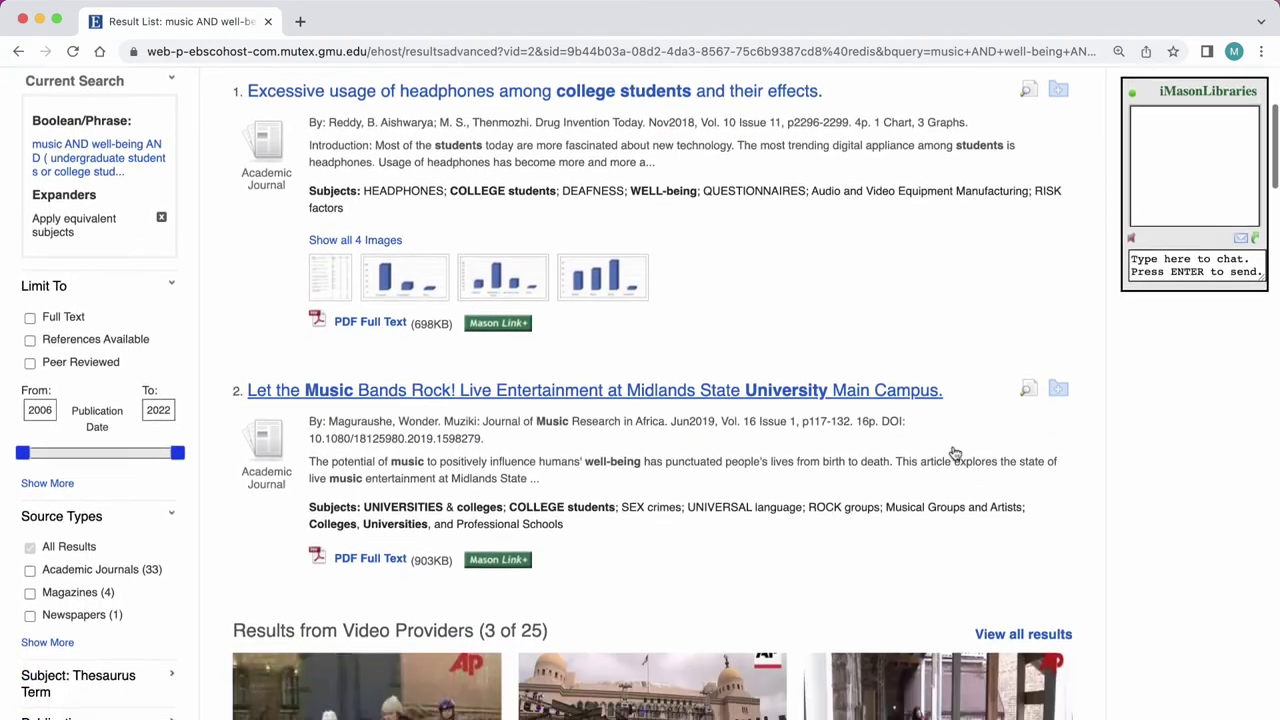
pyautogui.scroll(-4, 955, 453)
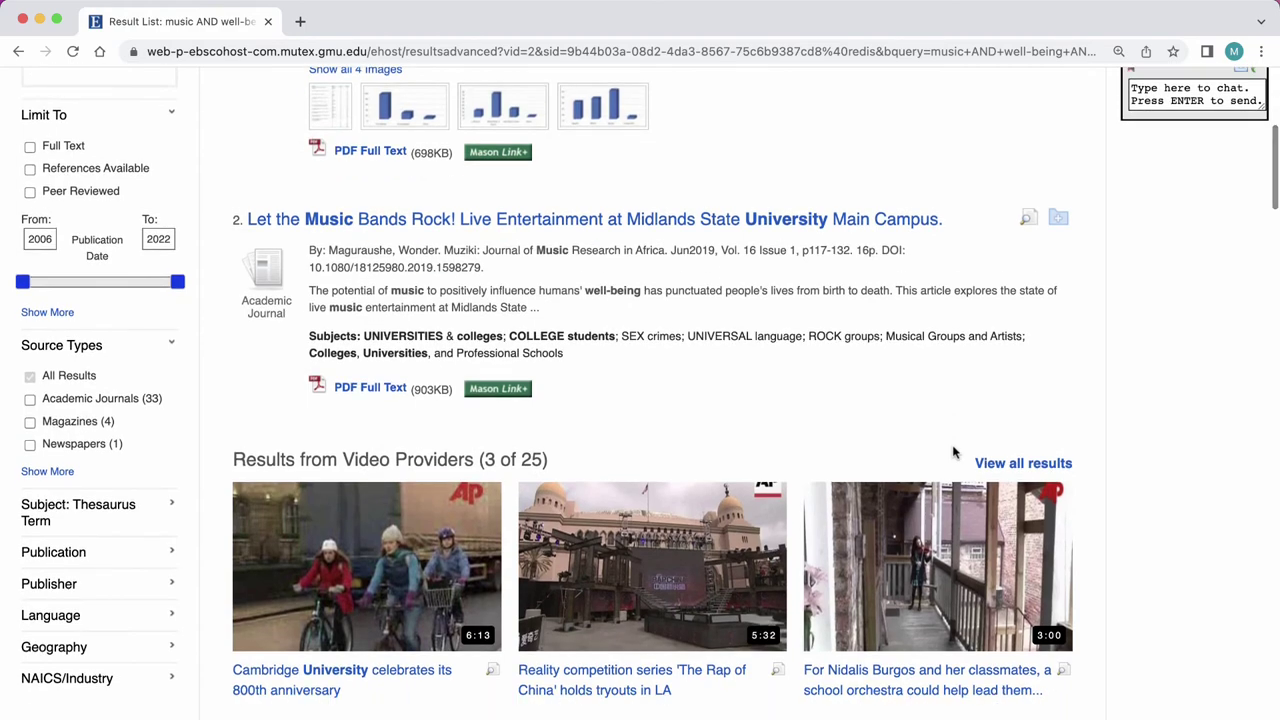
pyautogui.scroll(4, 953, 453)
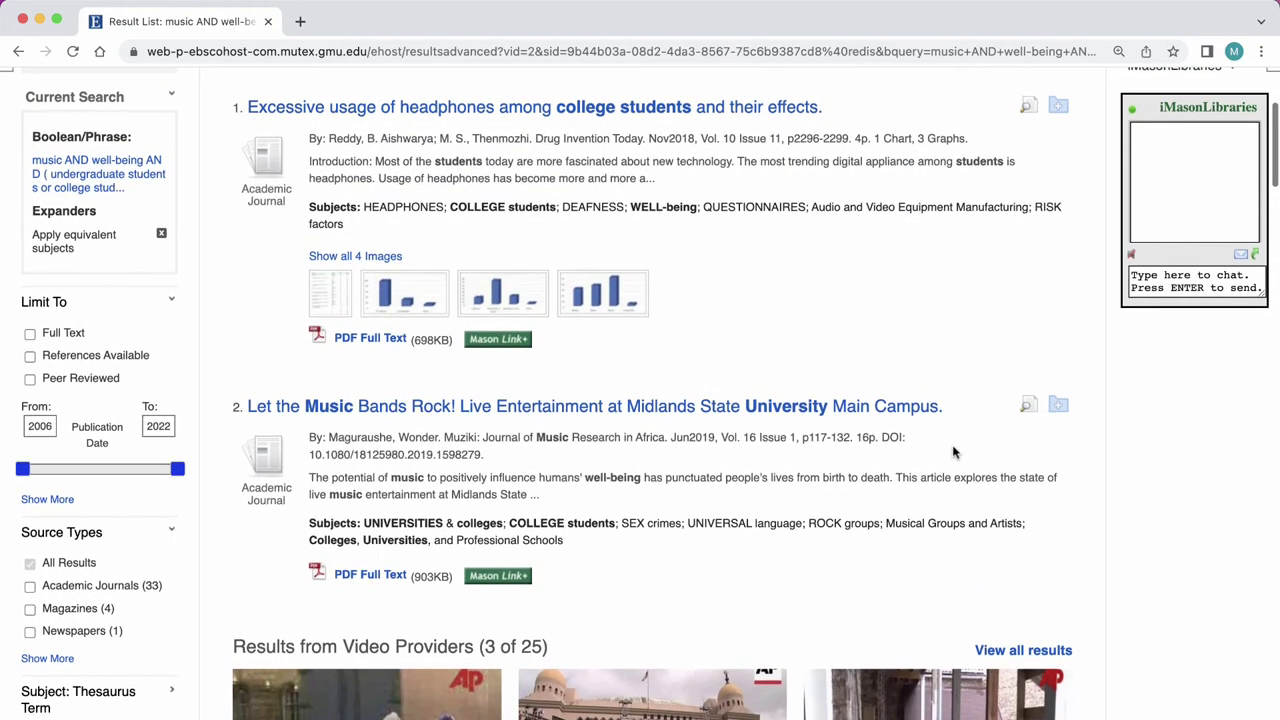
pyautogui.scroll(5, 953, 453)
pyautogui.click(668, 237)
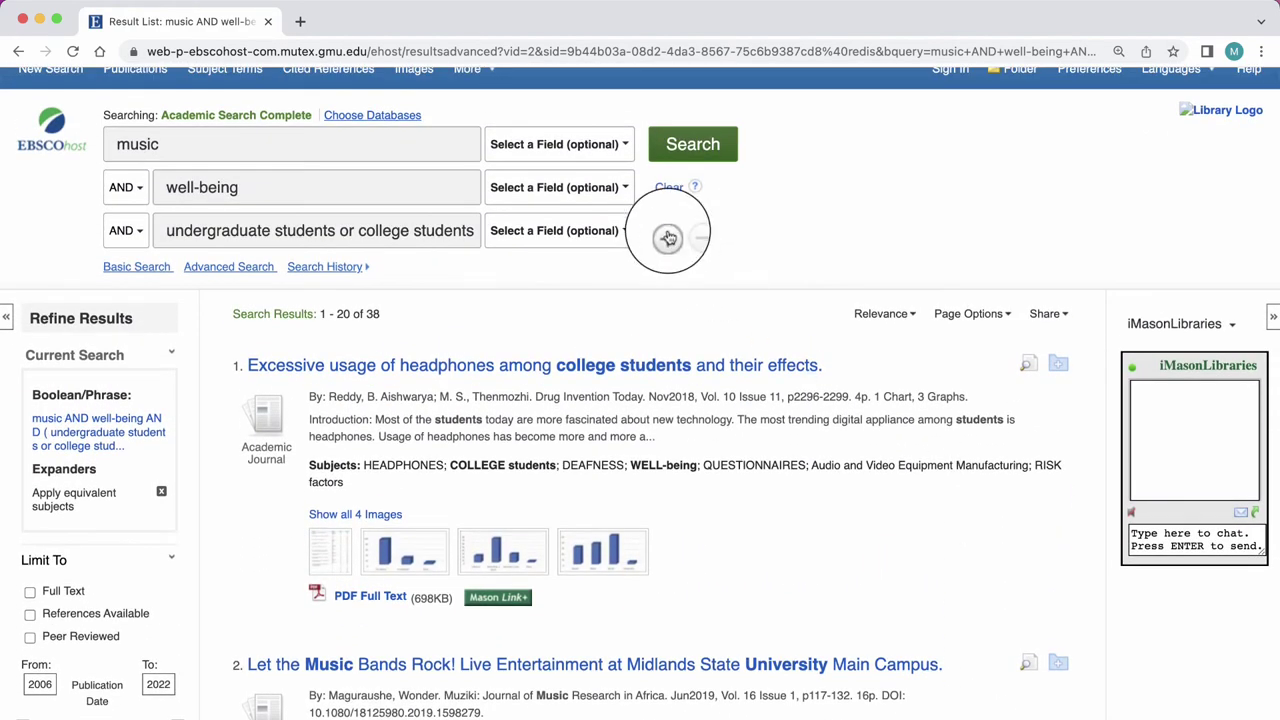
pyautogui.click(426, 270)
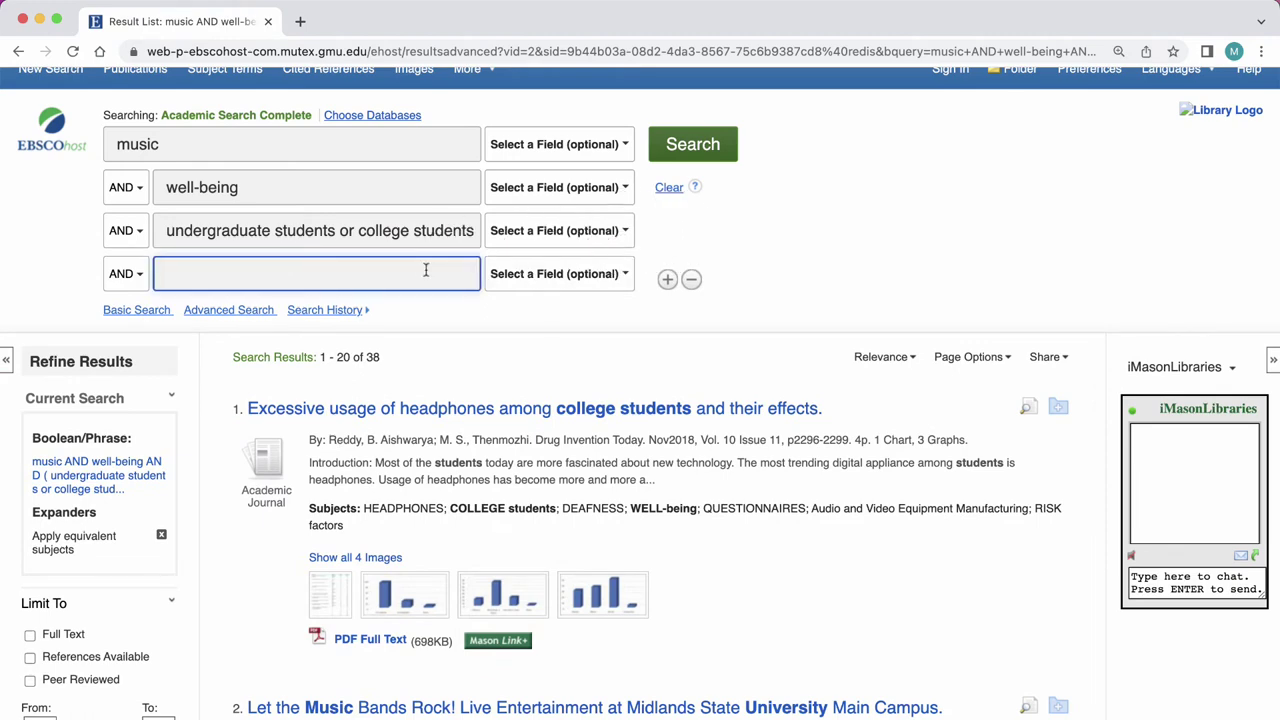
pyautogui.write('United')
pyautogui.click(386, 302)
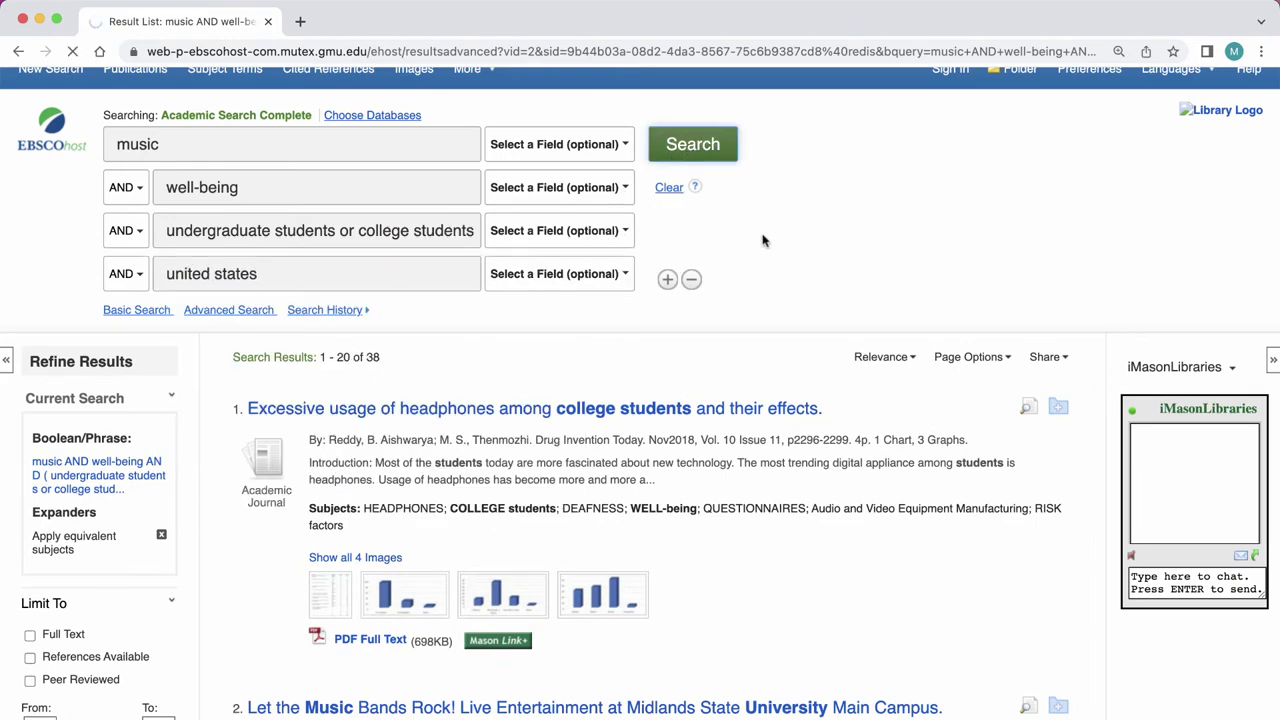
# - Add the first two results, on rap music engagement and on listening to nostalgic music, to the folder
pyautogui.scroll(-2, 762, 240)
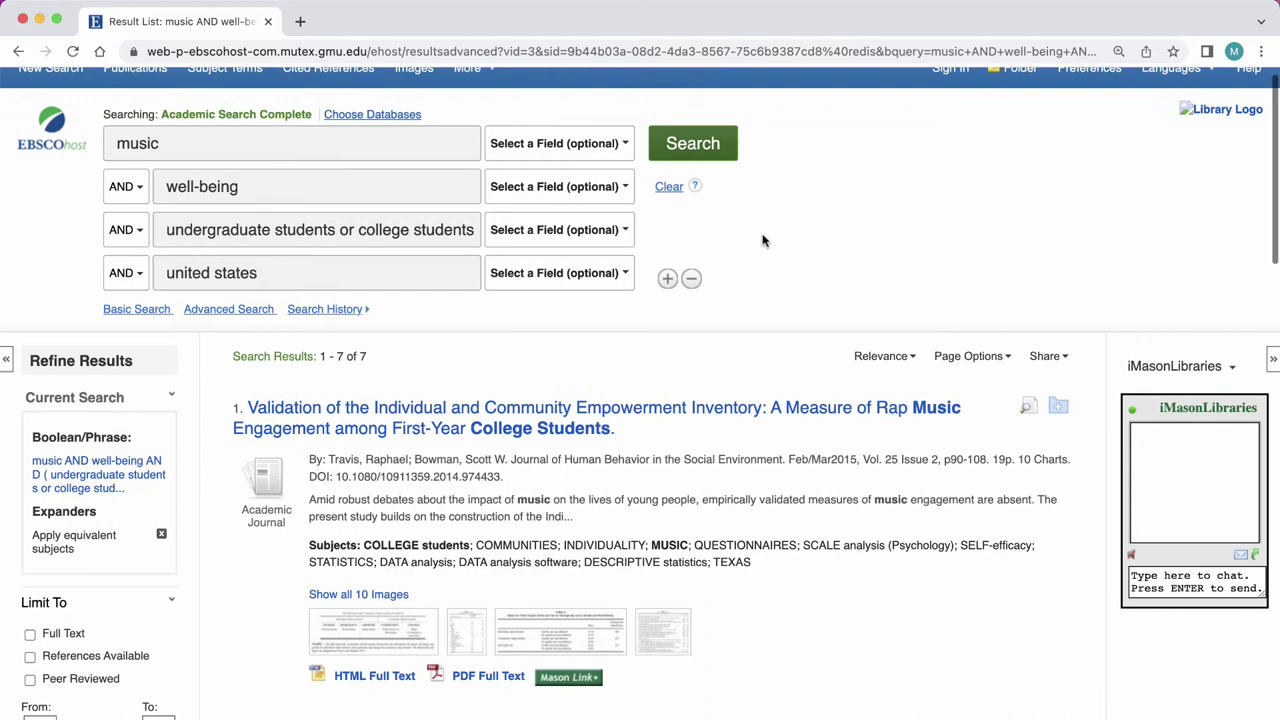
pyautogui.click(1058, 346)
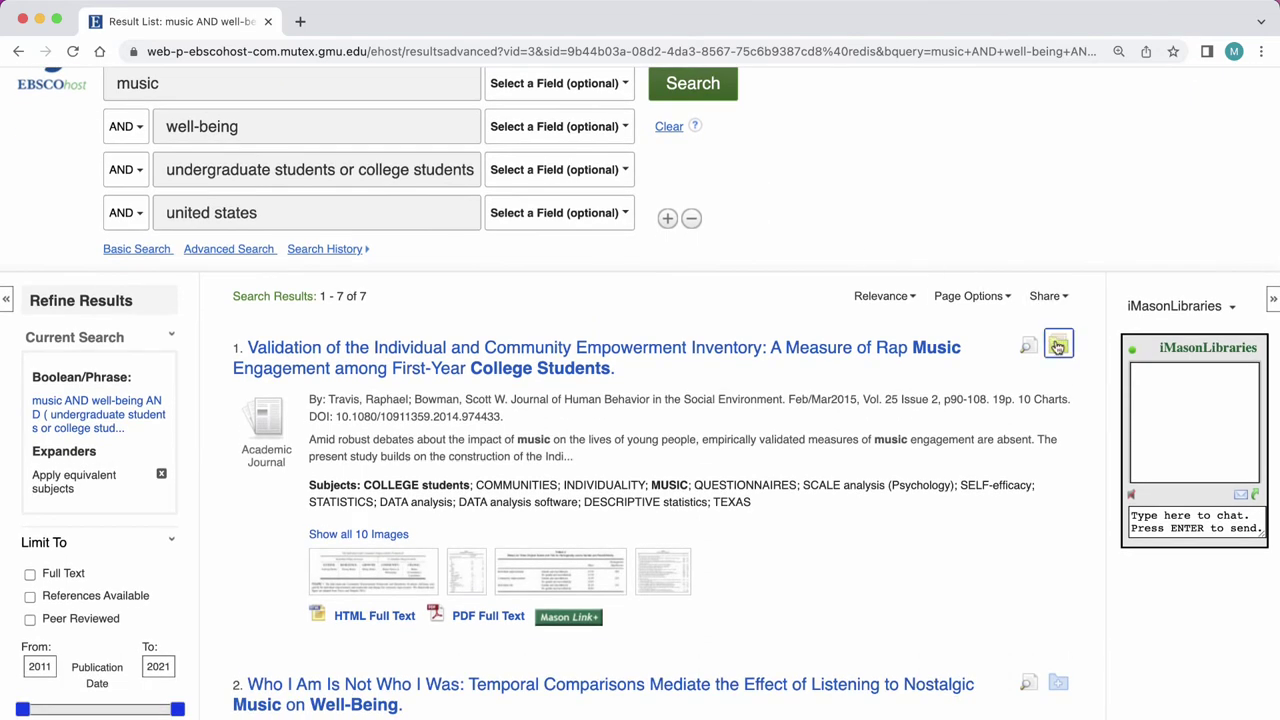
pyautogui.scroll(-1, 1063, 442)
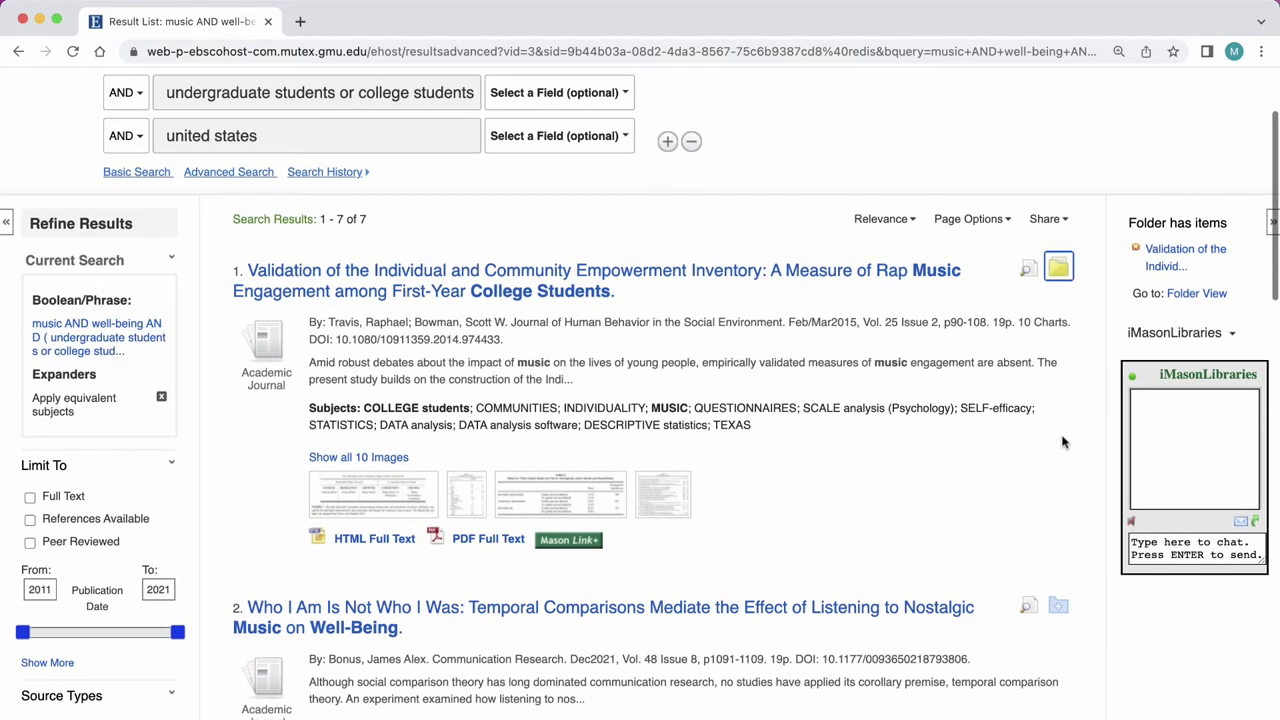
pyautogui.click(1059, 604)
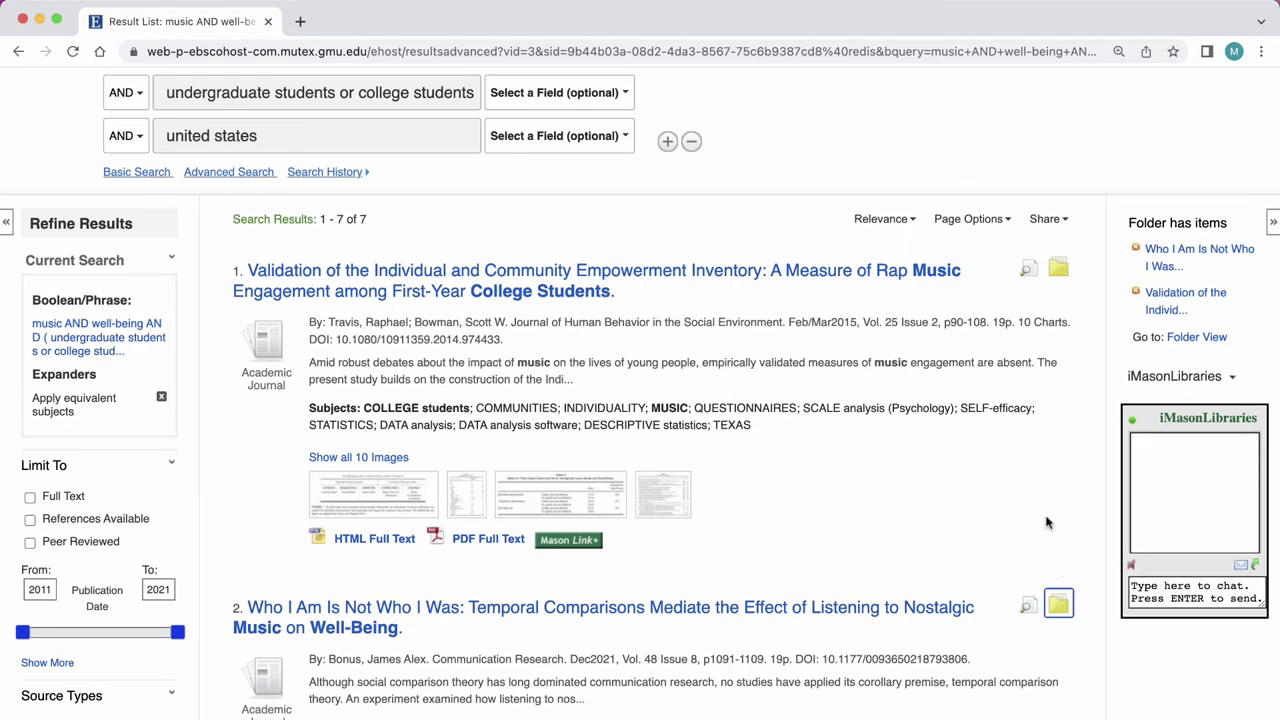
# - Replace the search term "well-being" with "mental health" and run the search again
pyautogui.scroll(4, 1047, 522)
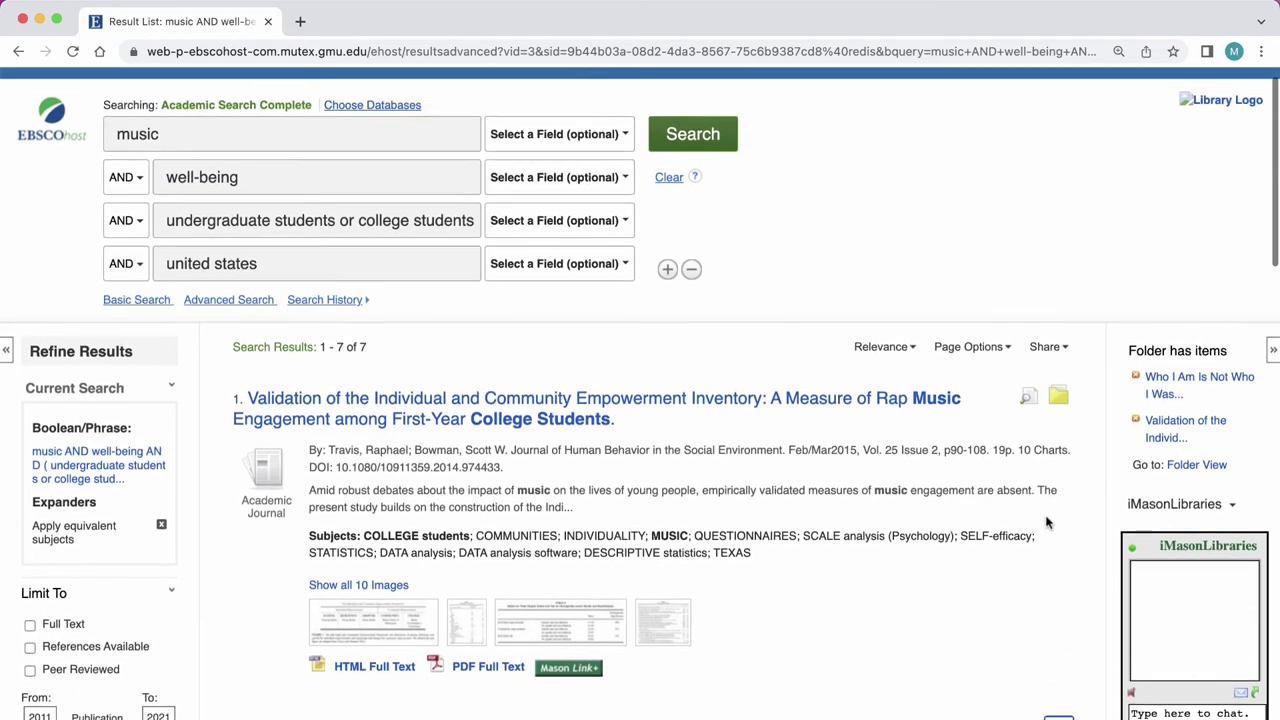
pyautogui.moveTo(242, 200); pyautogui.dragTo(166, 206)
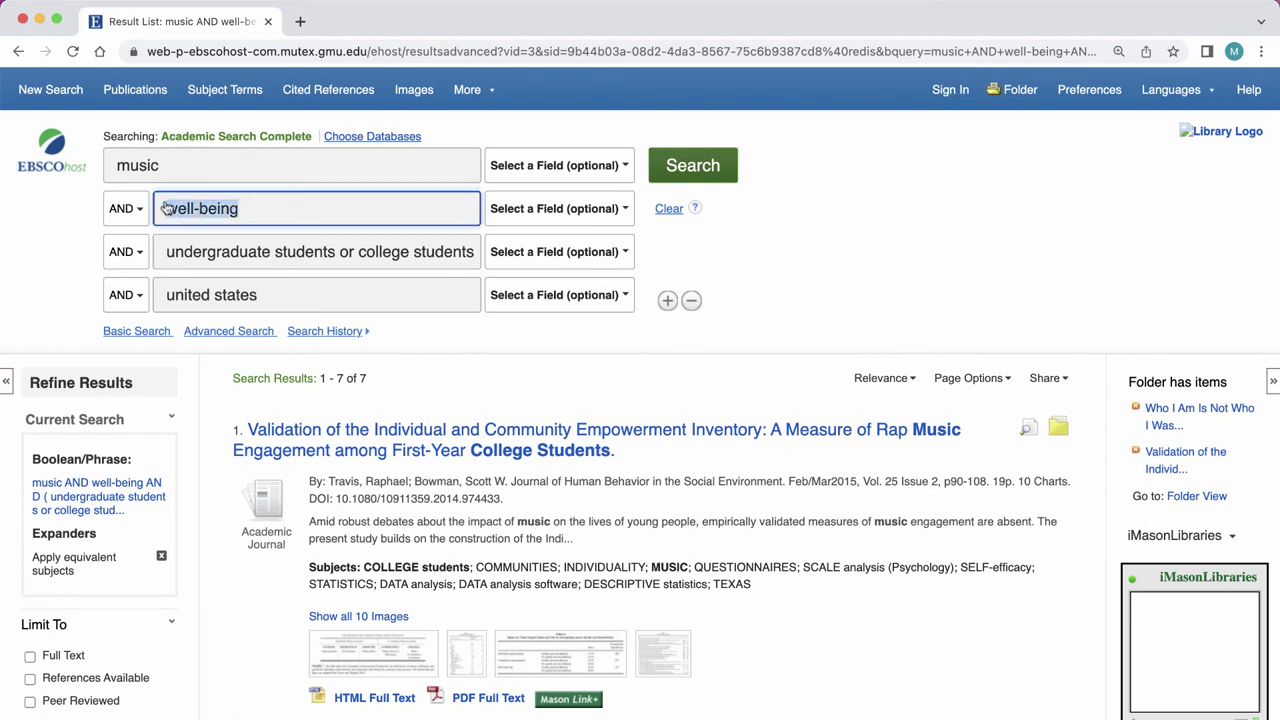
pyautogui.write('mental')
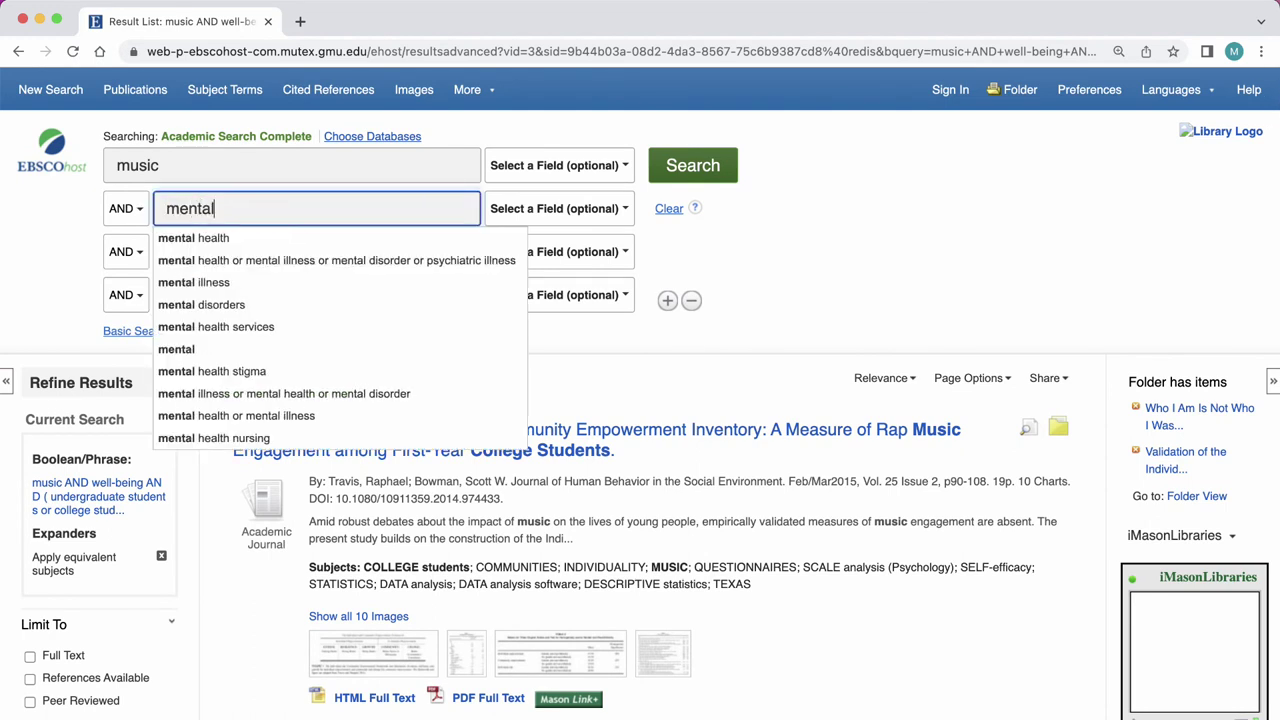
pyautogui.click(222, 237)
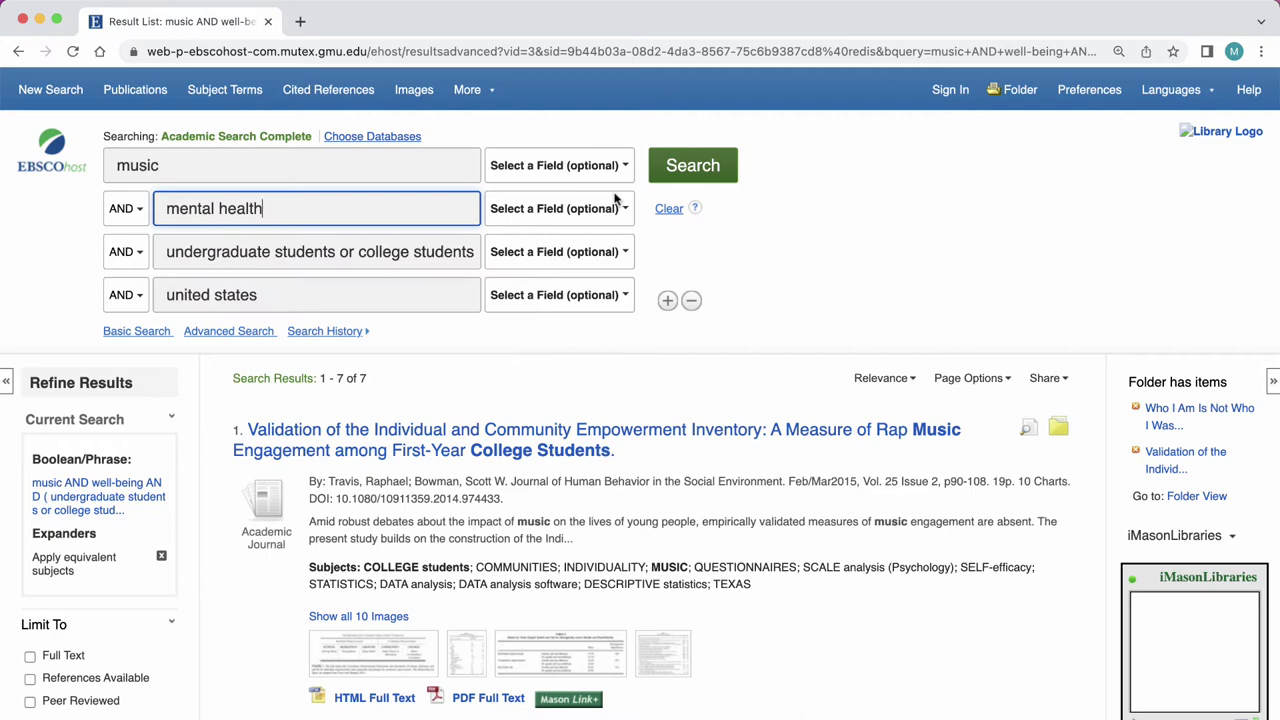
pyautogui.click(696, 166)
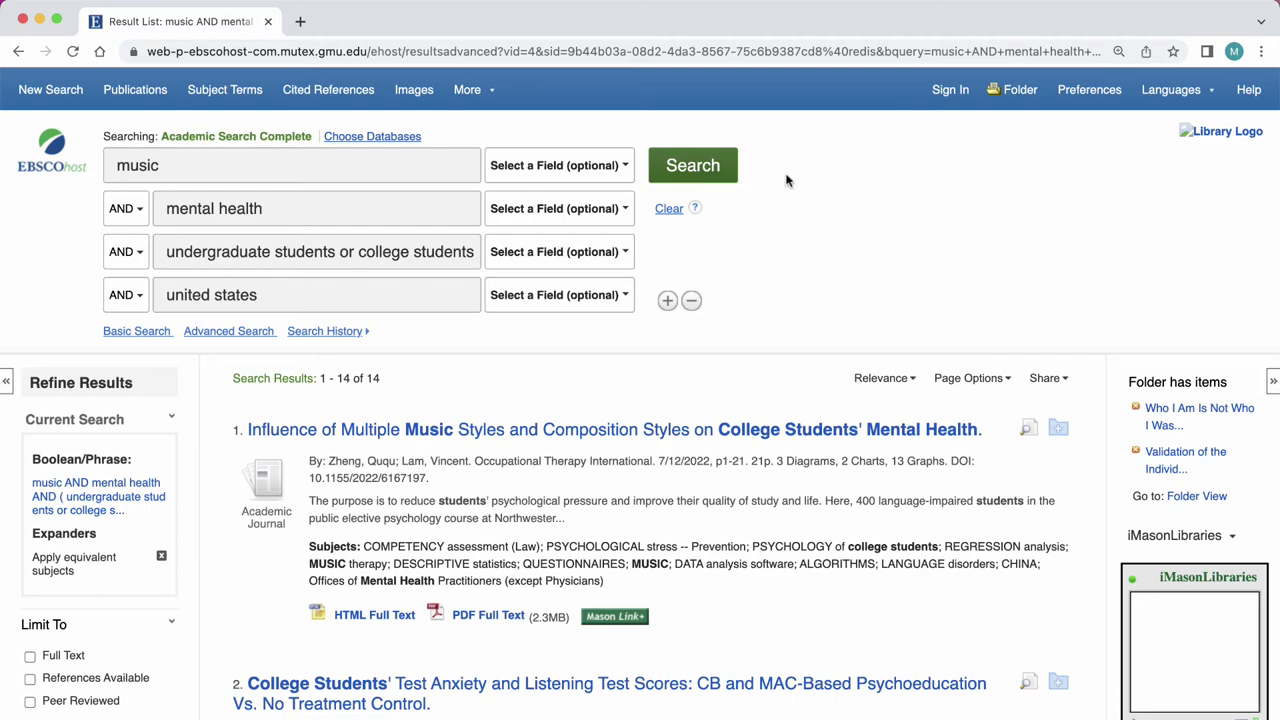
# - Open the first result's record, on music styles and college students' mental health, read its abstract and add it to the folder
pyautogui.scroll(-3, 786, 180)
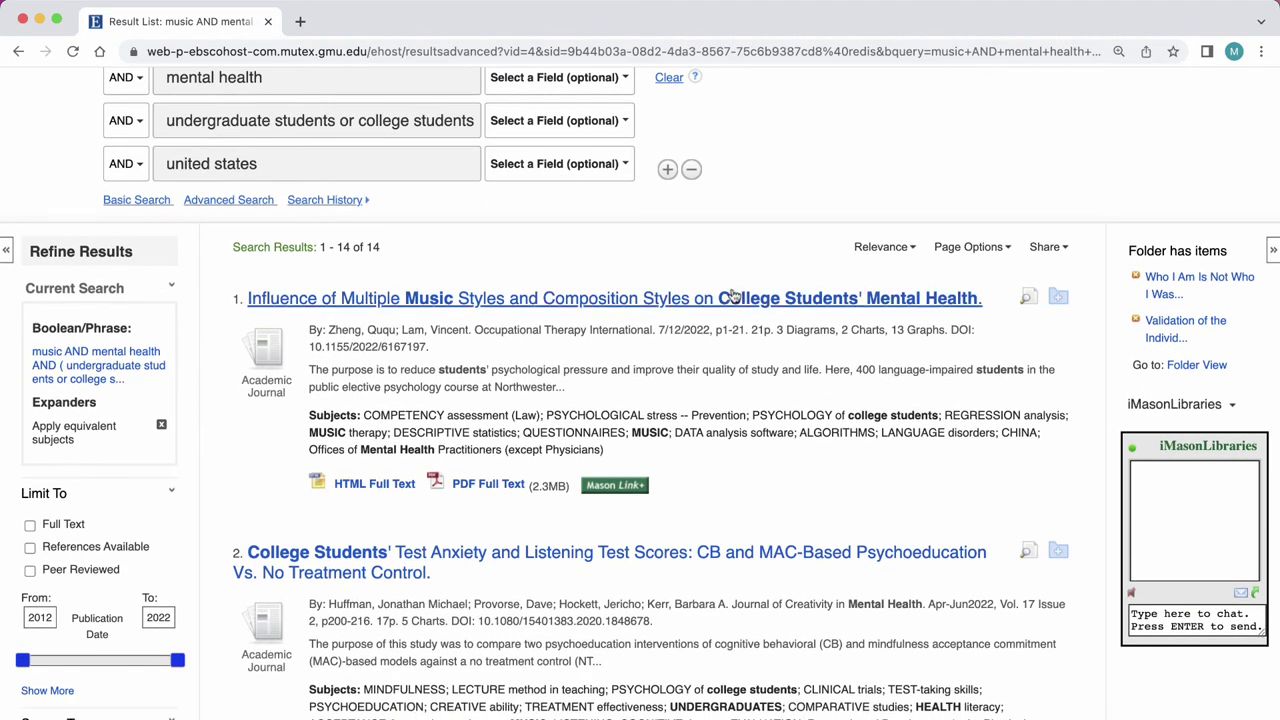
pyautogui.click(733, 295)
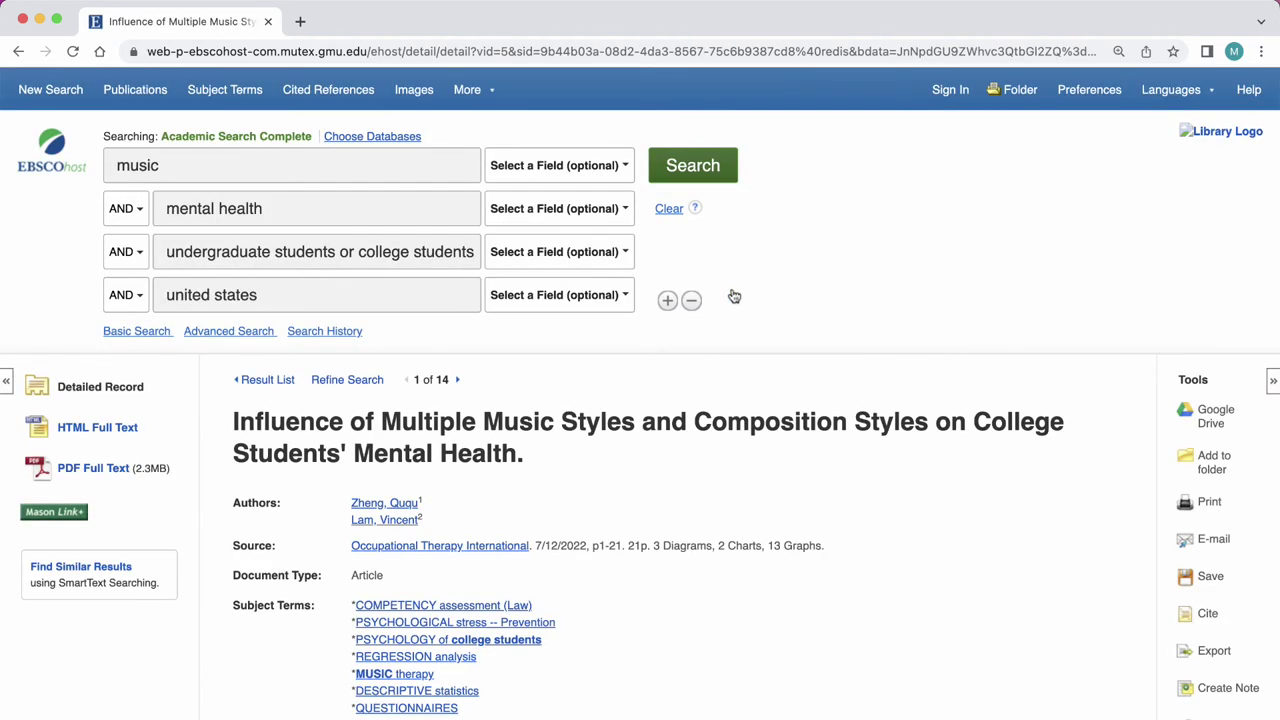
pyautogui.scroll(-5, 722, 466)
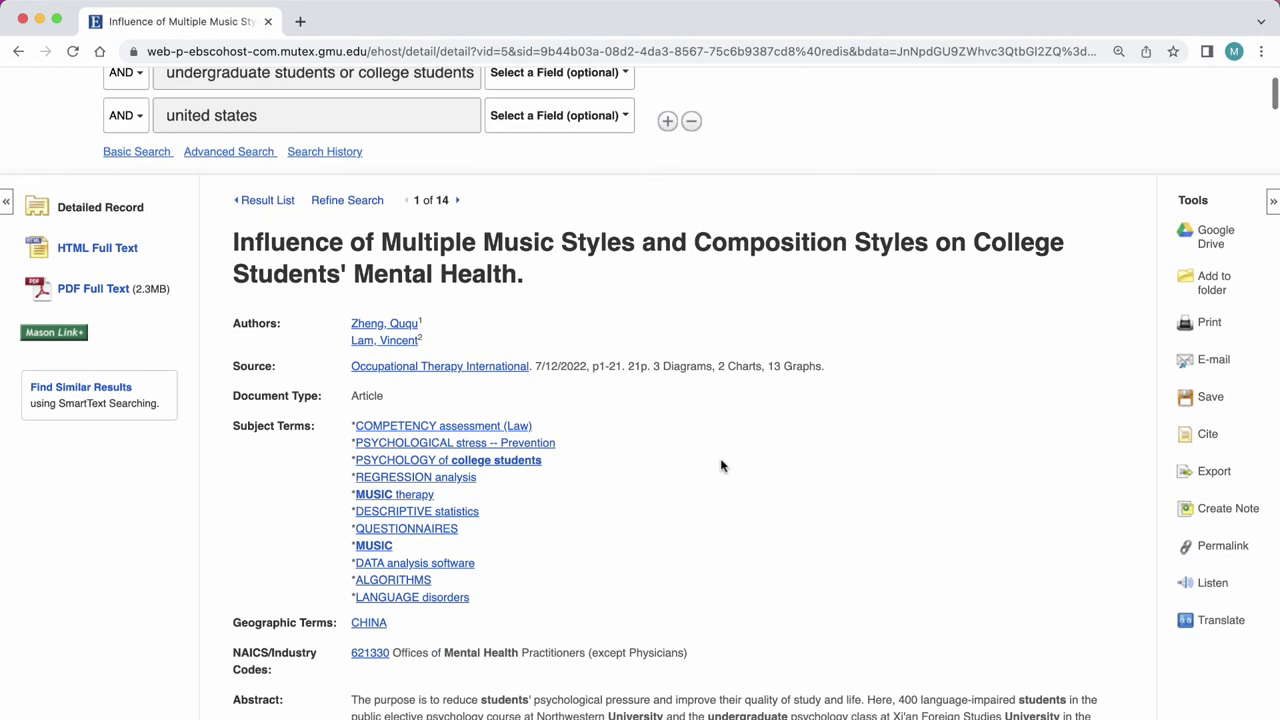
pyautogui.scroll(-4, 722, 466)
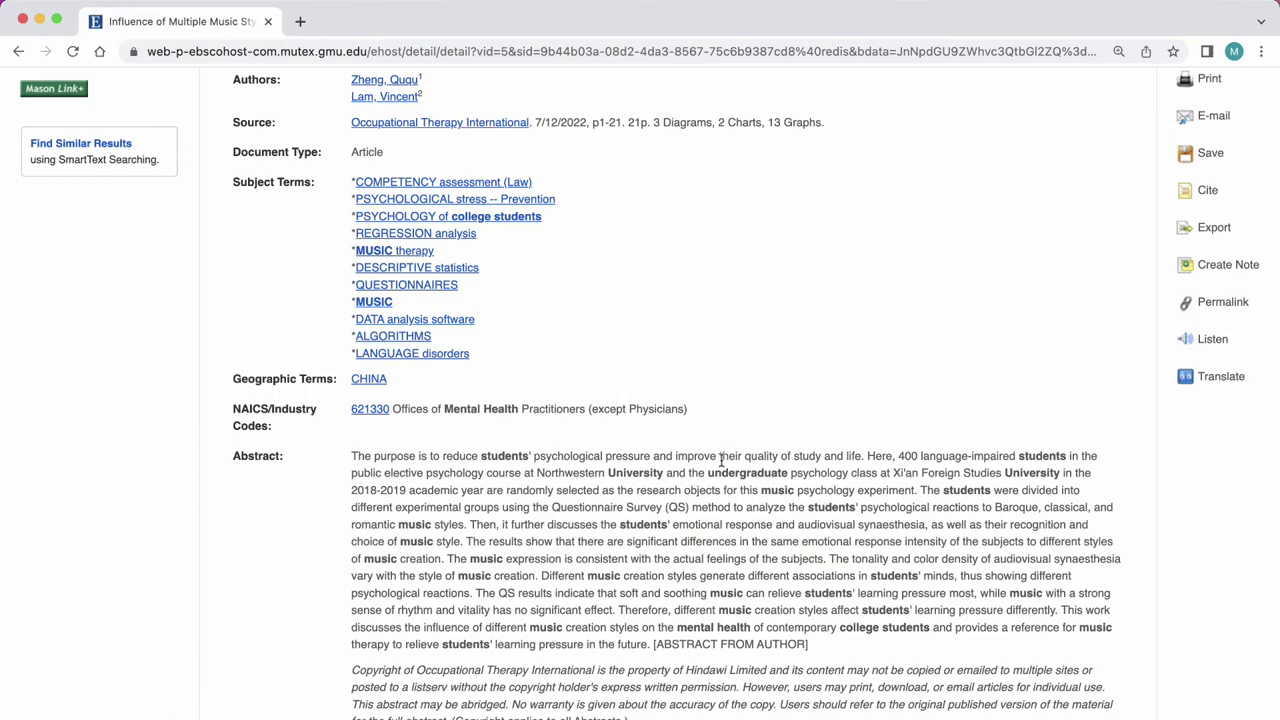
pyautogui.scroll(3, 720, 460)
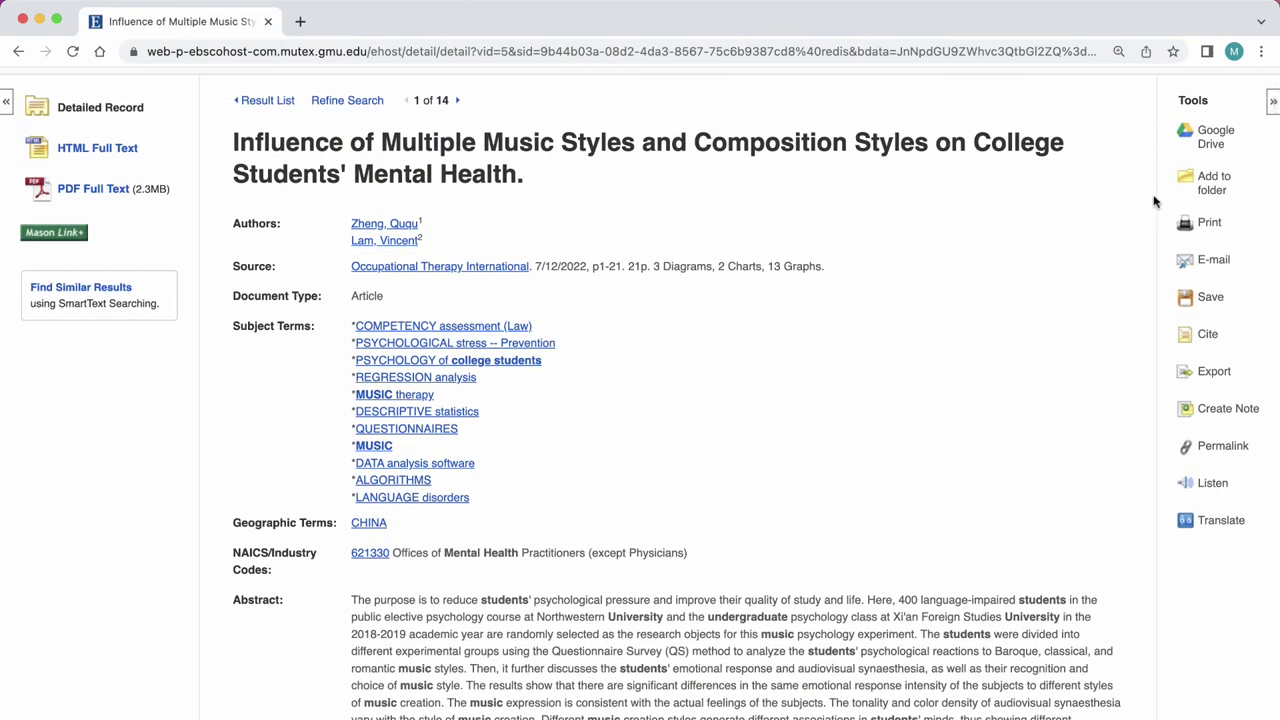
pyautogui.click(1212, 180)
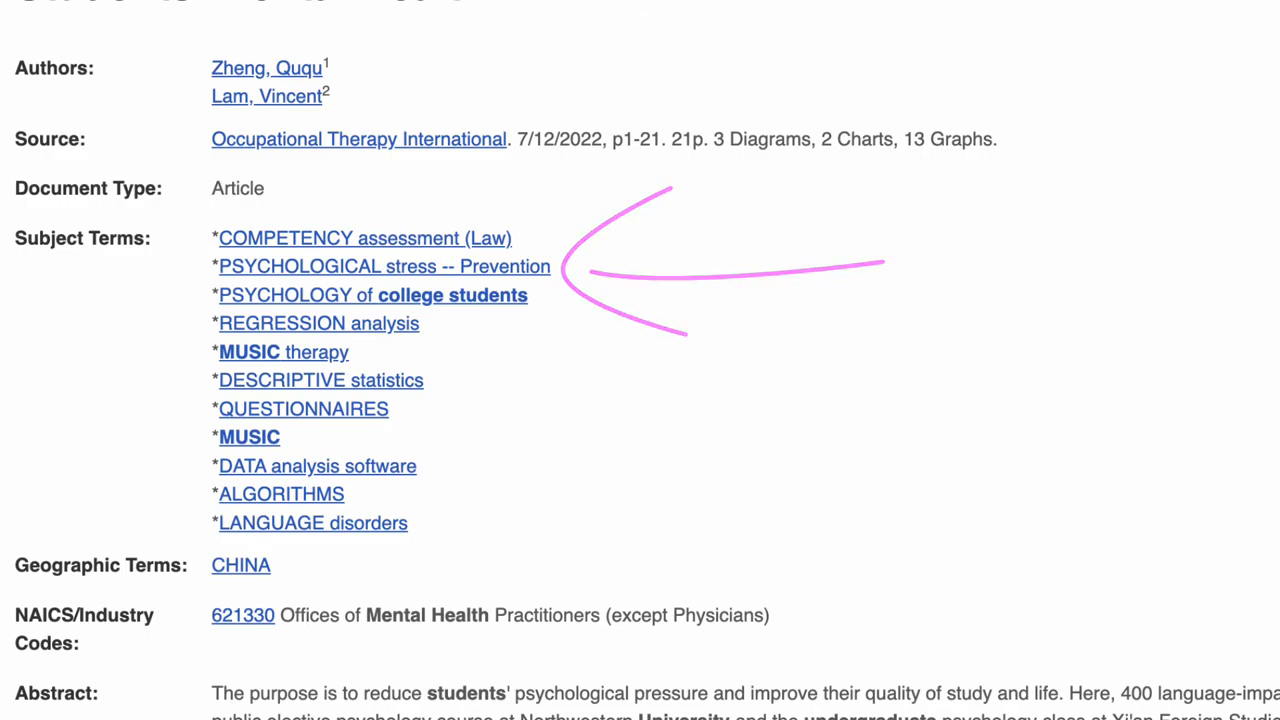
# - Open the folder of saved articles and choose to e-mail its contents
pyautogui.scroll(-2, 640, 360)
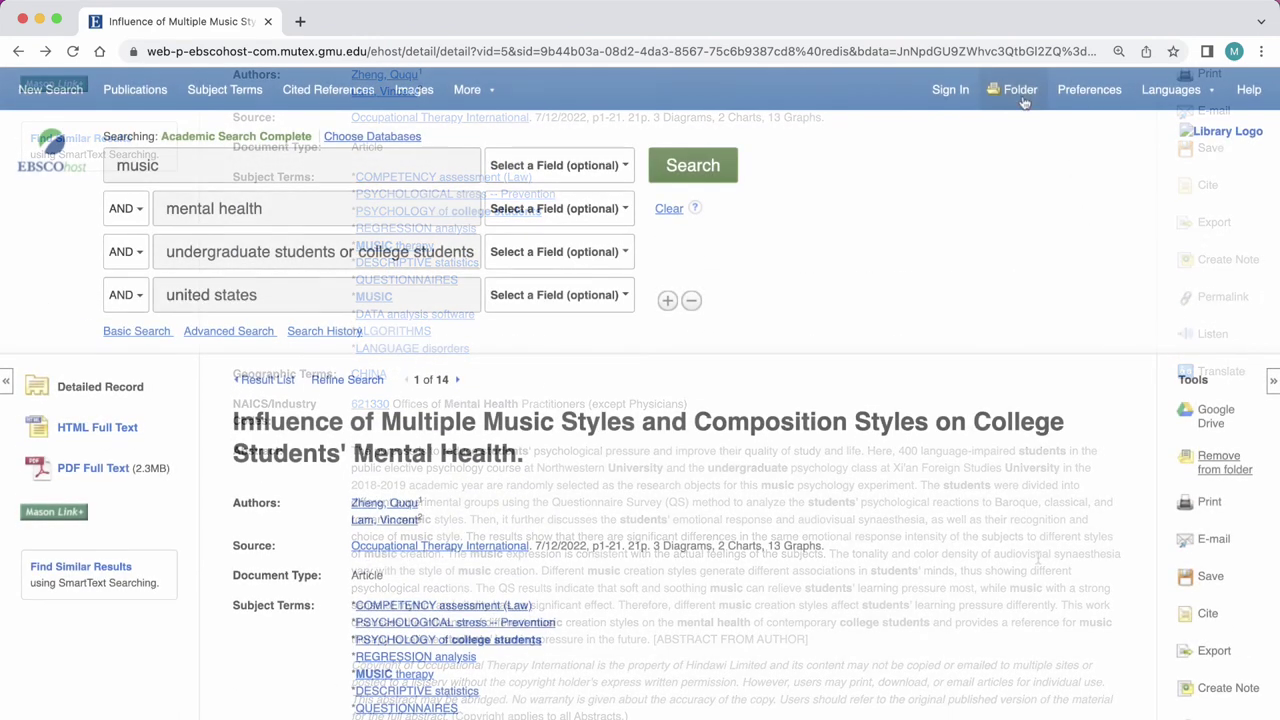
pyautogui.click(1020, 92)
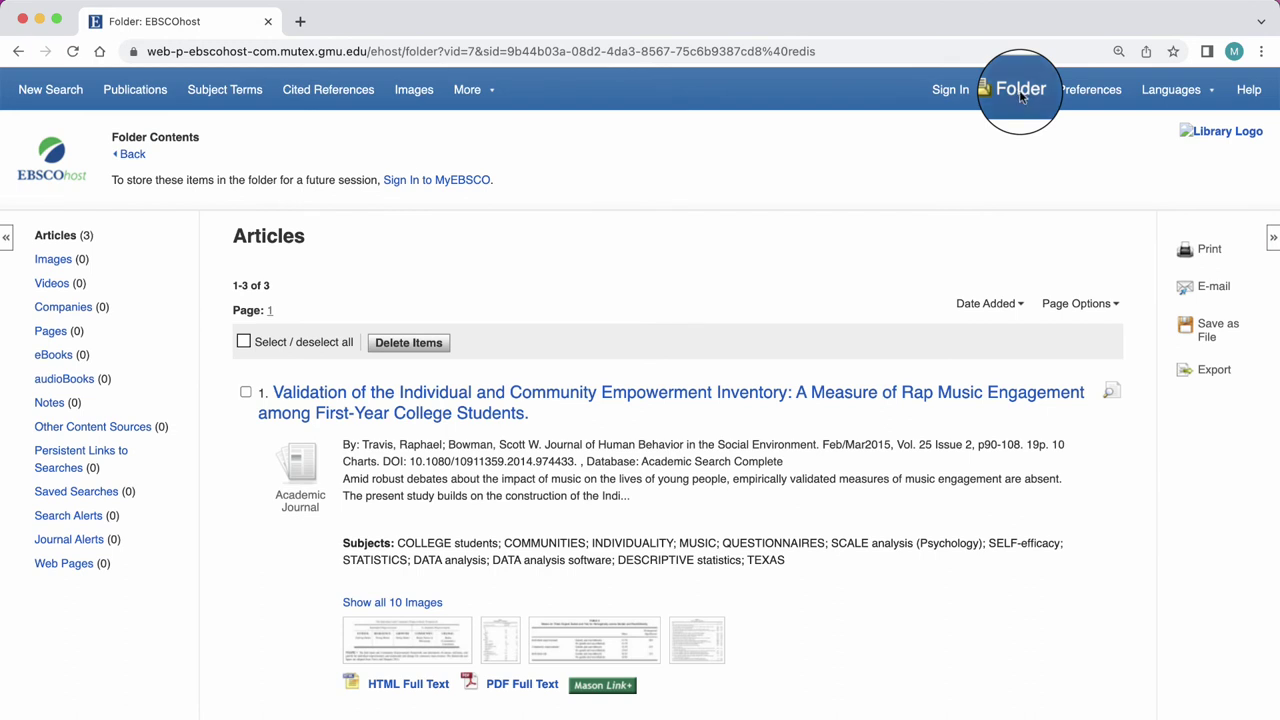
pyautogui.click(1224, 298)
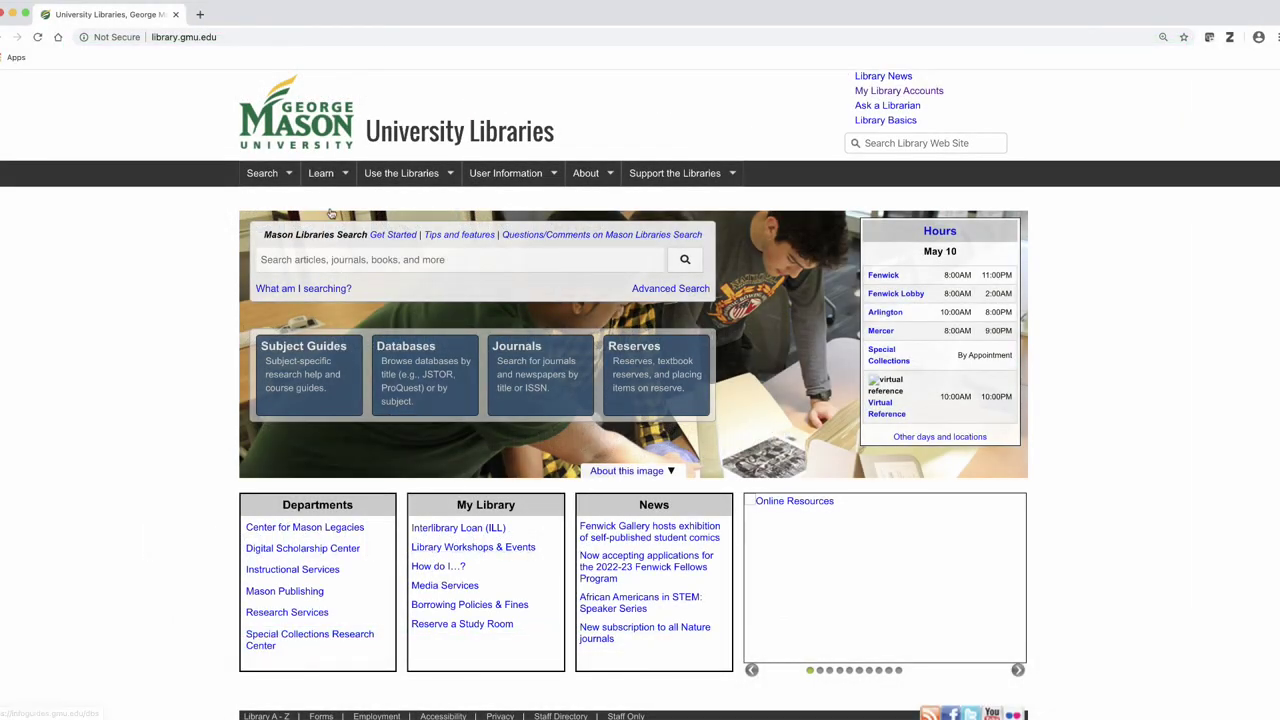
# - Switch to the George Mason University Libraries website and show its Learn options
pyautogui.moveTo(321, 176)
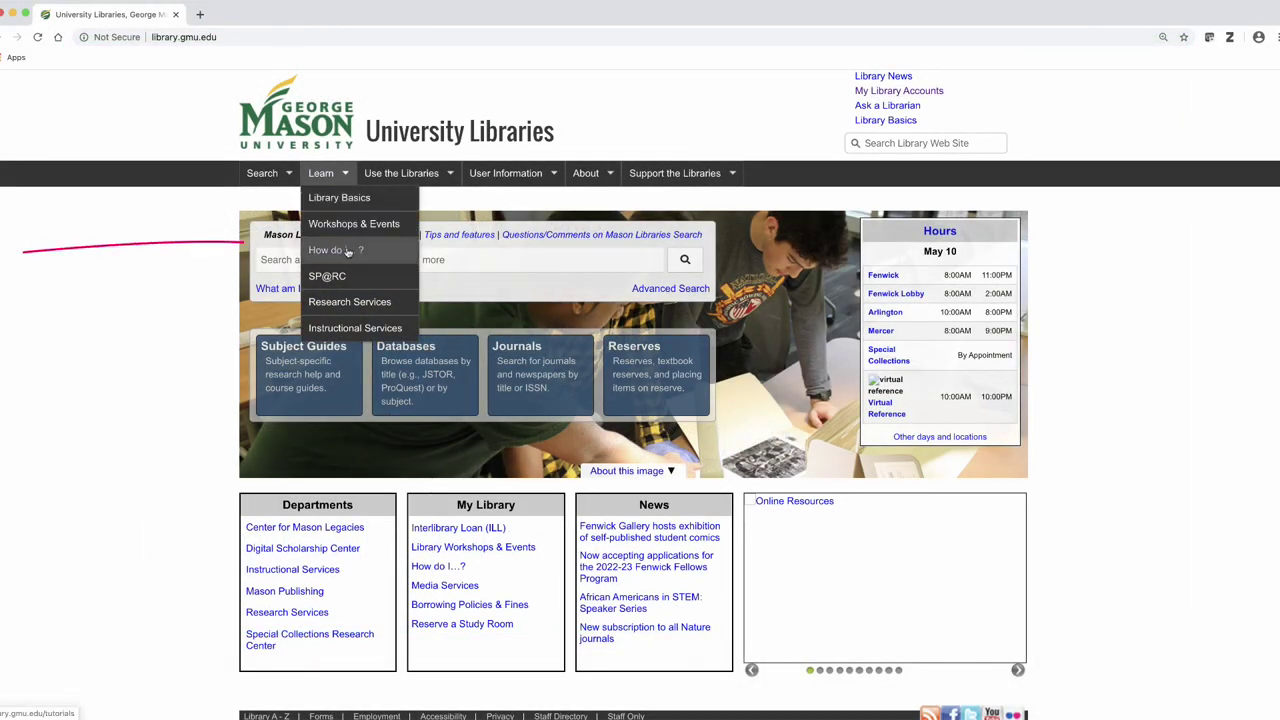